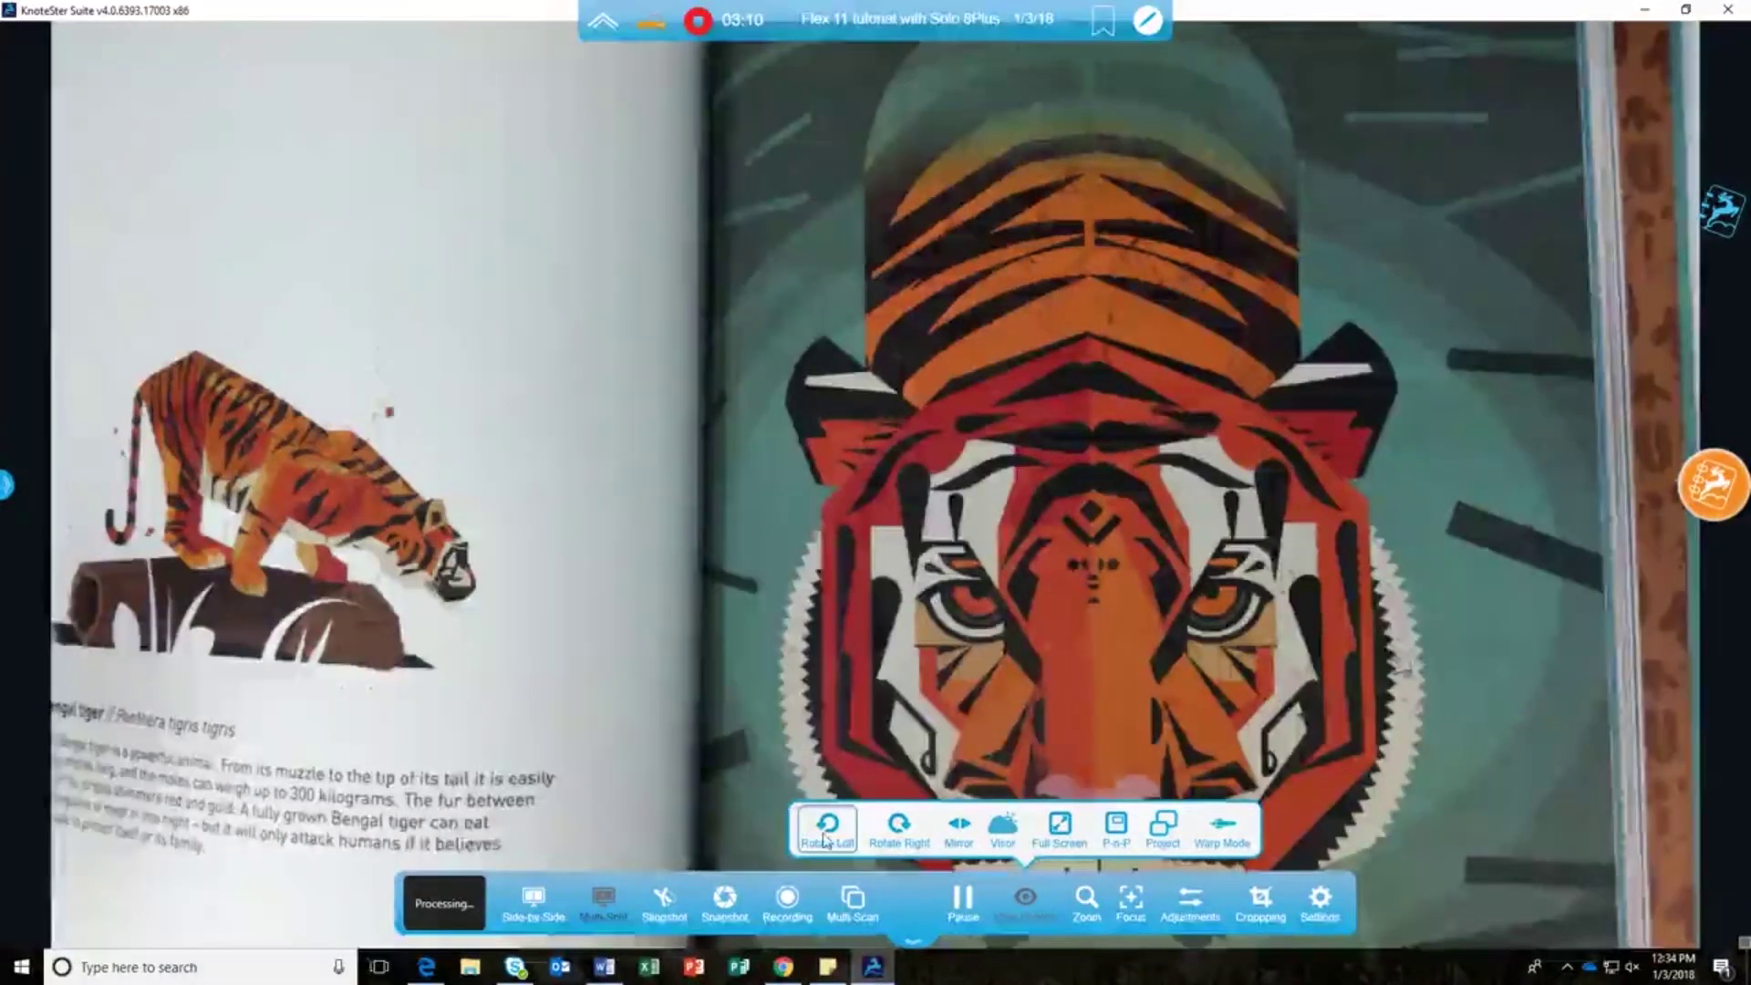
# Step: Rotate the tiger page image a quarter turn left into portrait orientation
pyautogui.click(824, 835)
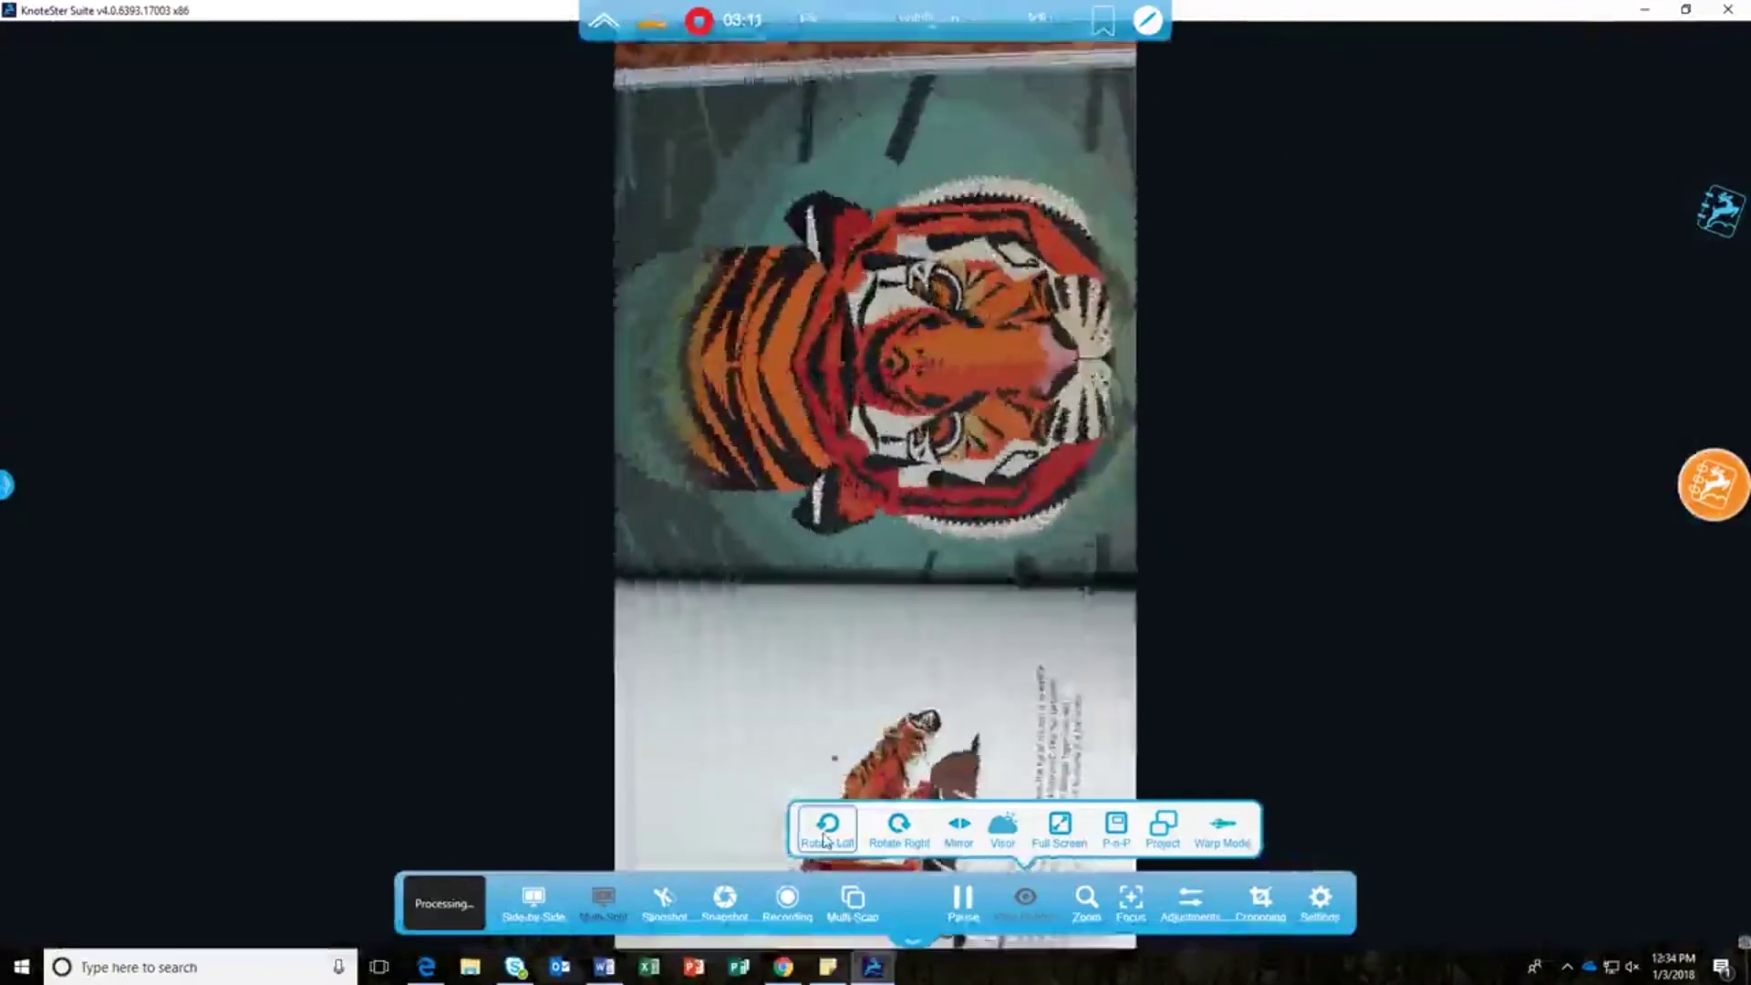
# Step: Cycle the rotation and mirror twice to restore the upright page, then view it full screen
pyautogui.click(825, 836)
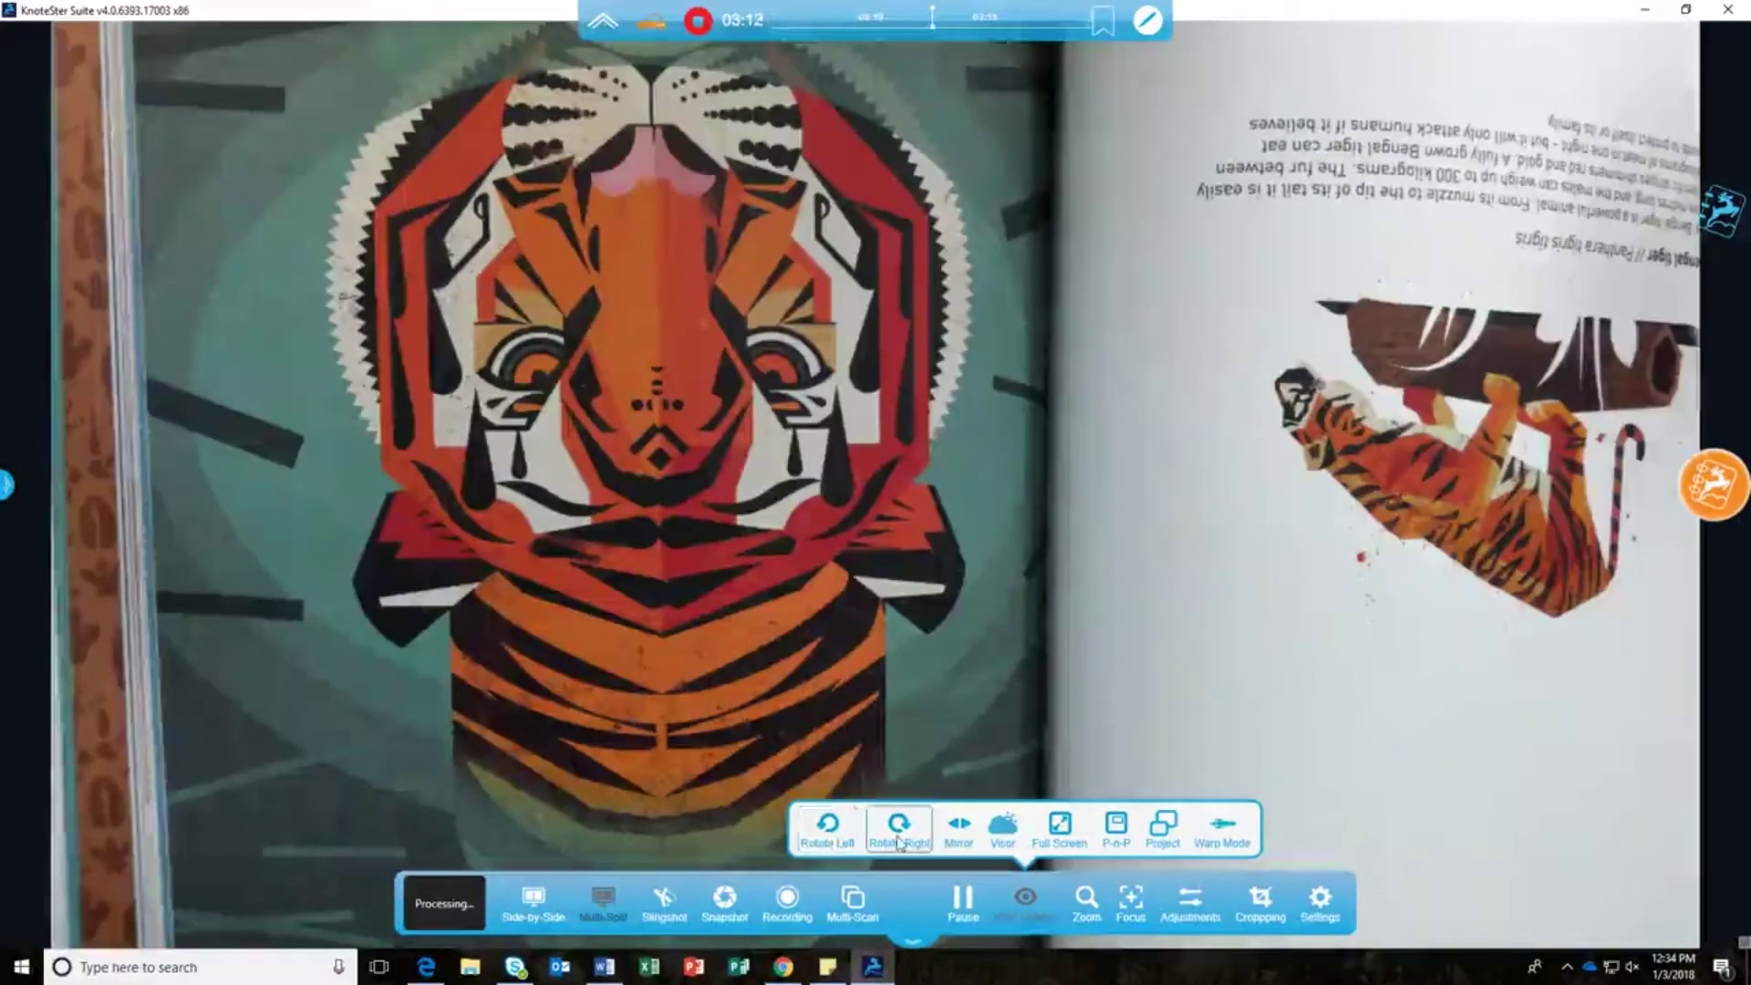
pyautogui.click(899, 844)
pyautogui.click(899, 845)
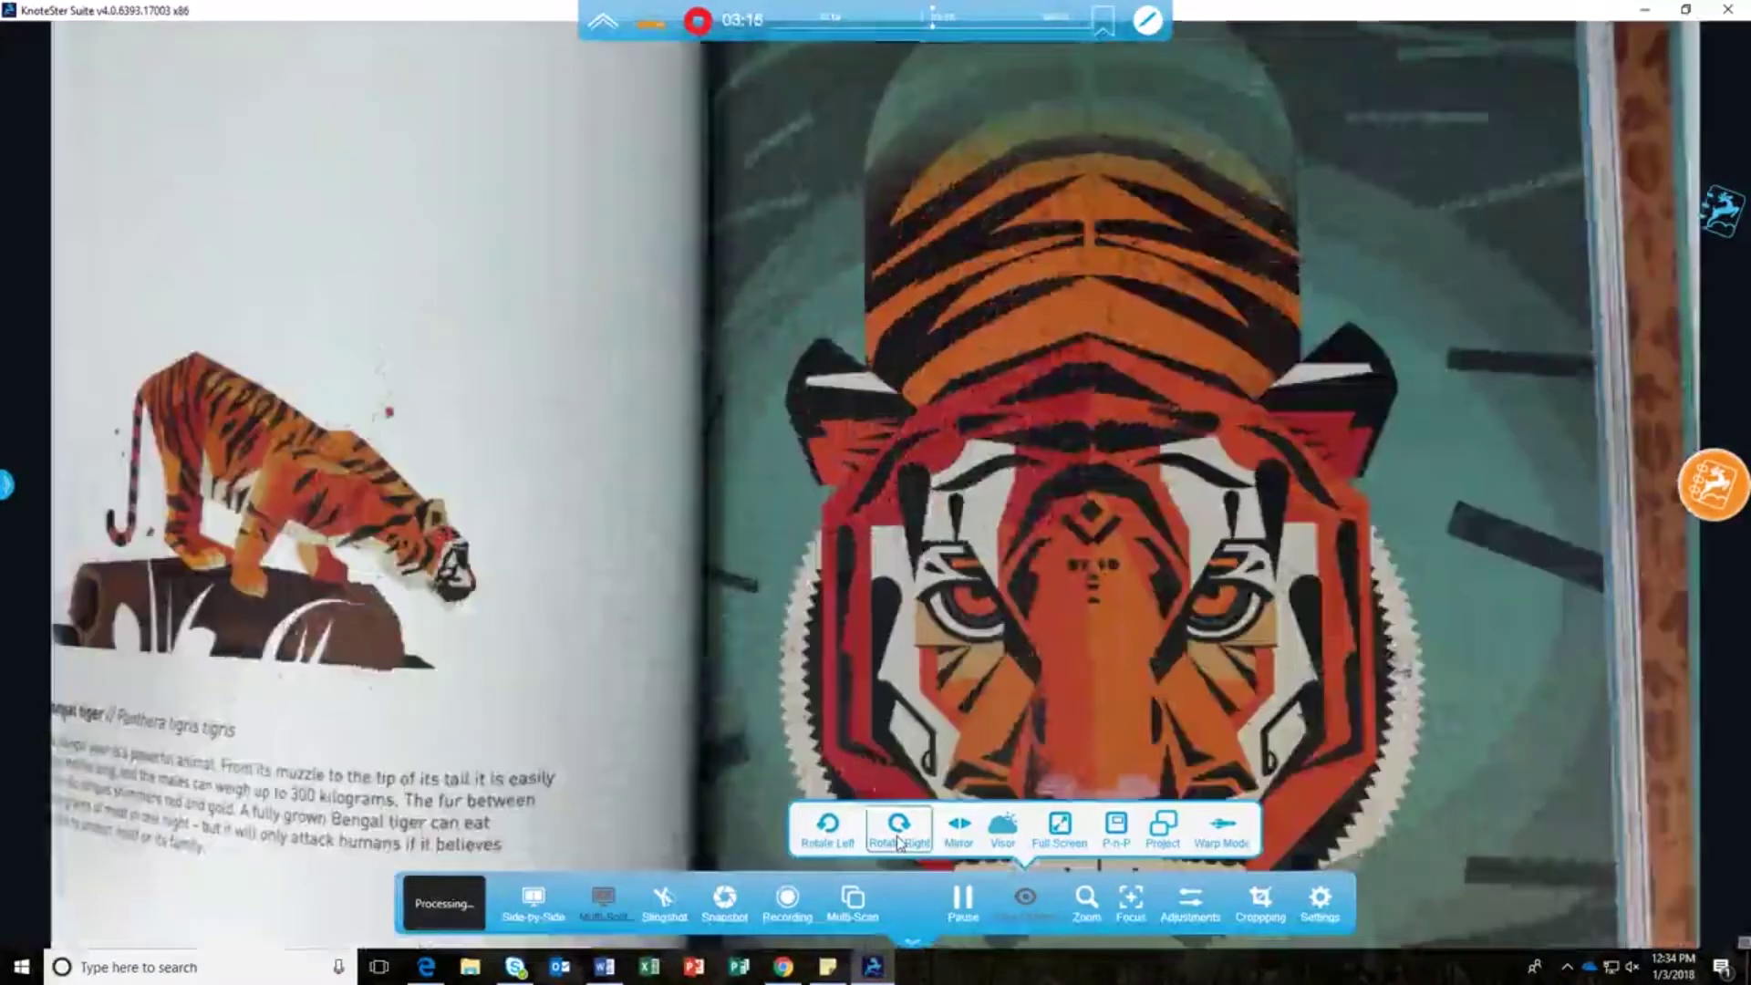
pyautogui.click(961, 835)
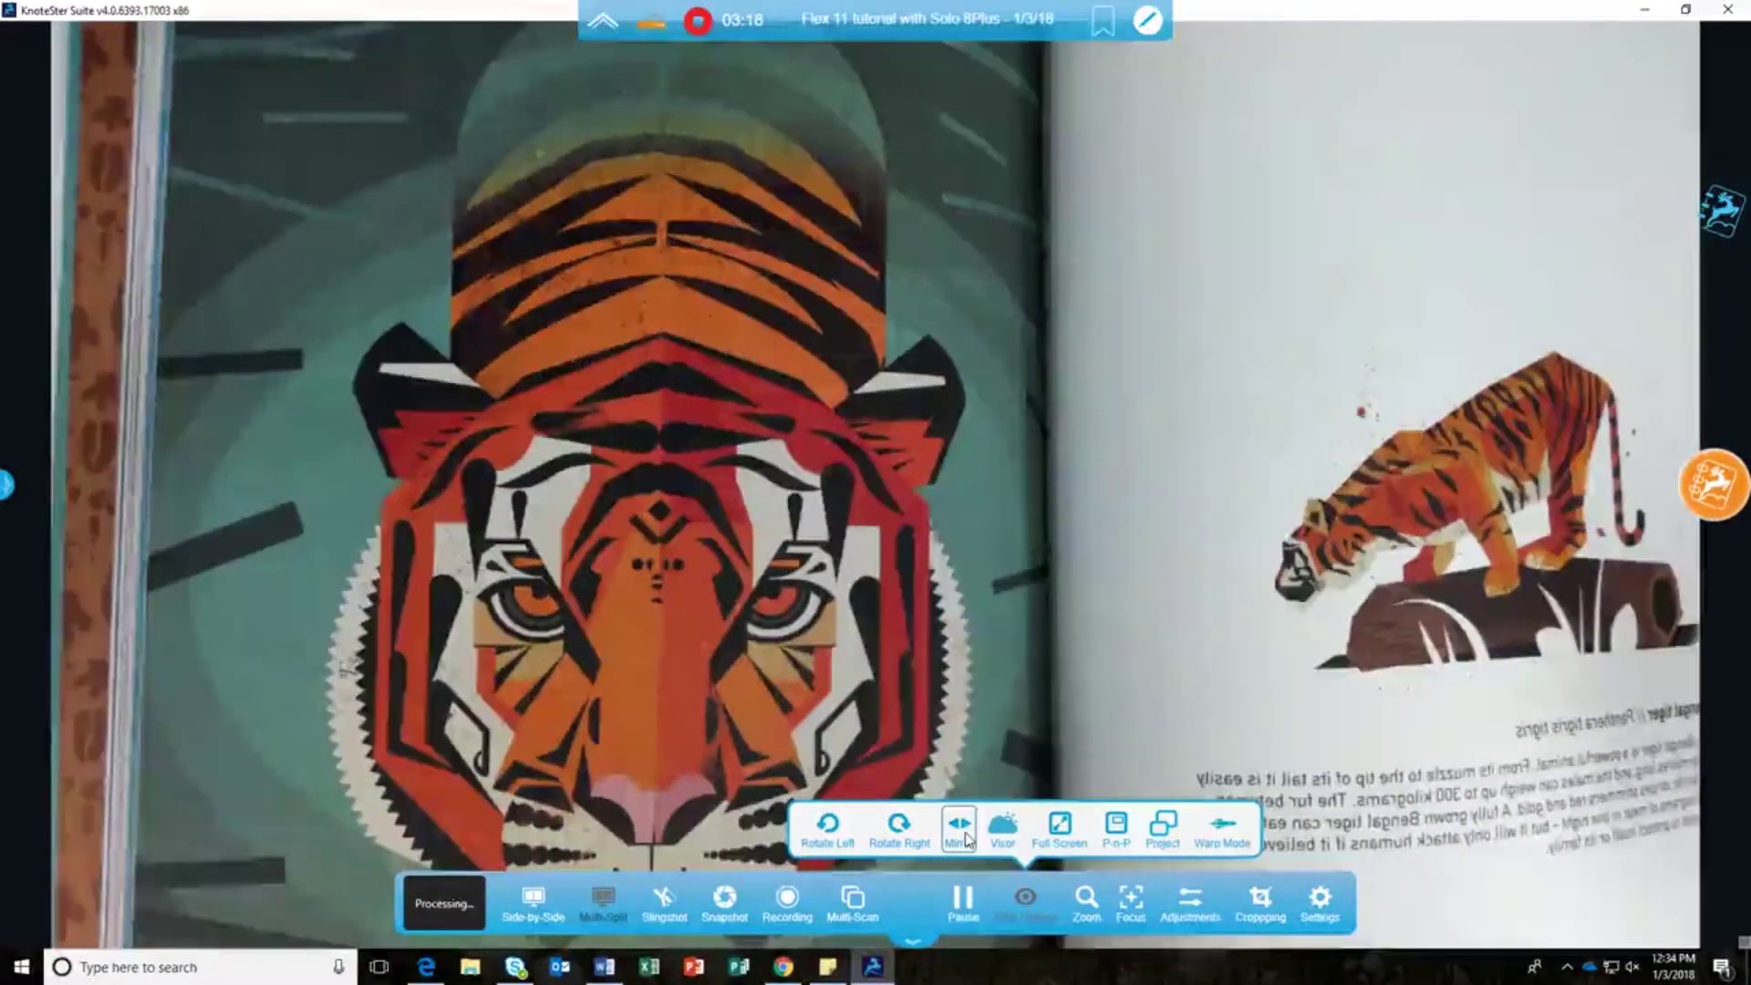
pyautogui.click(966, 838)
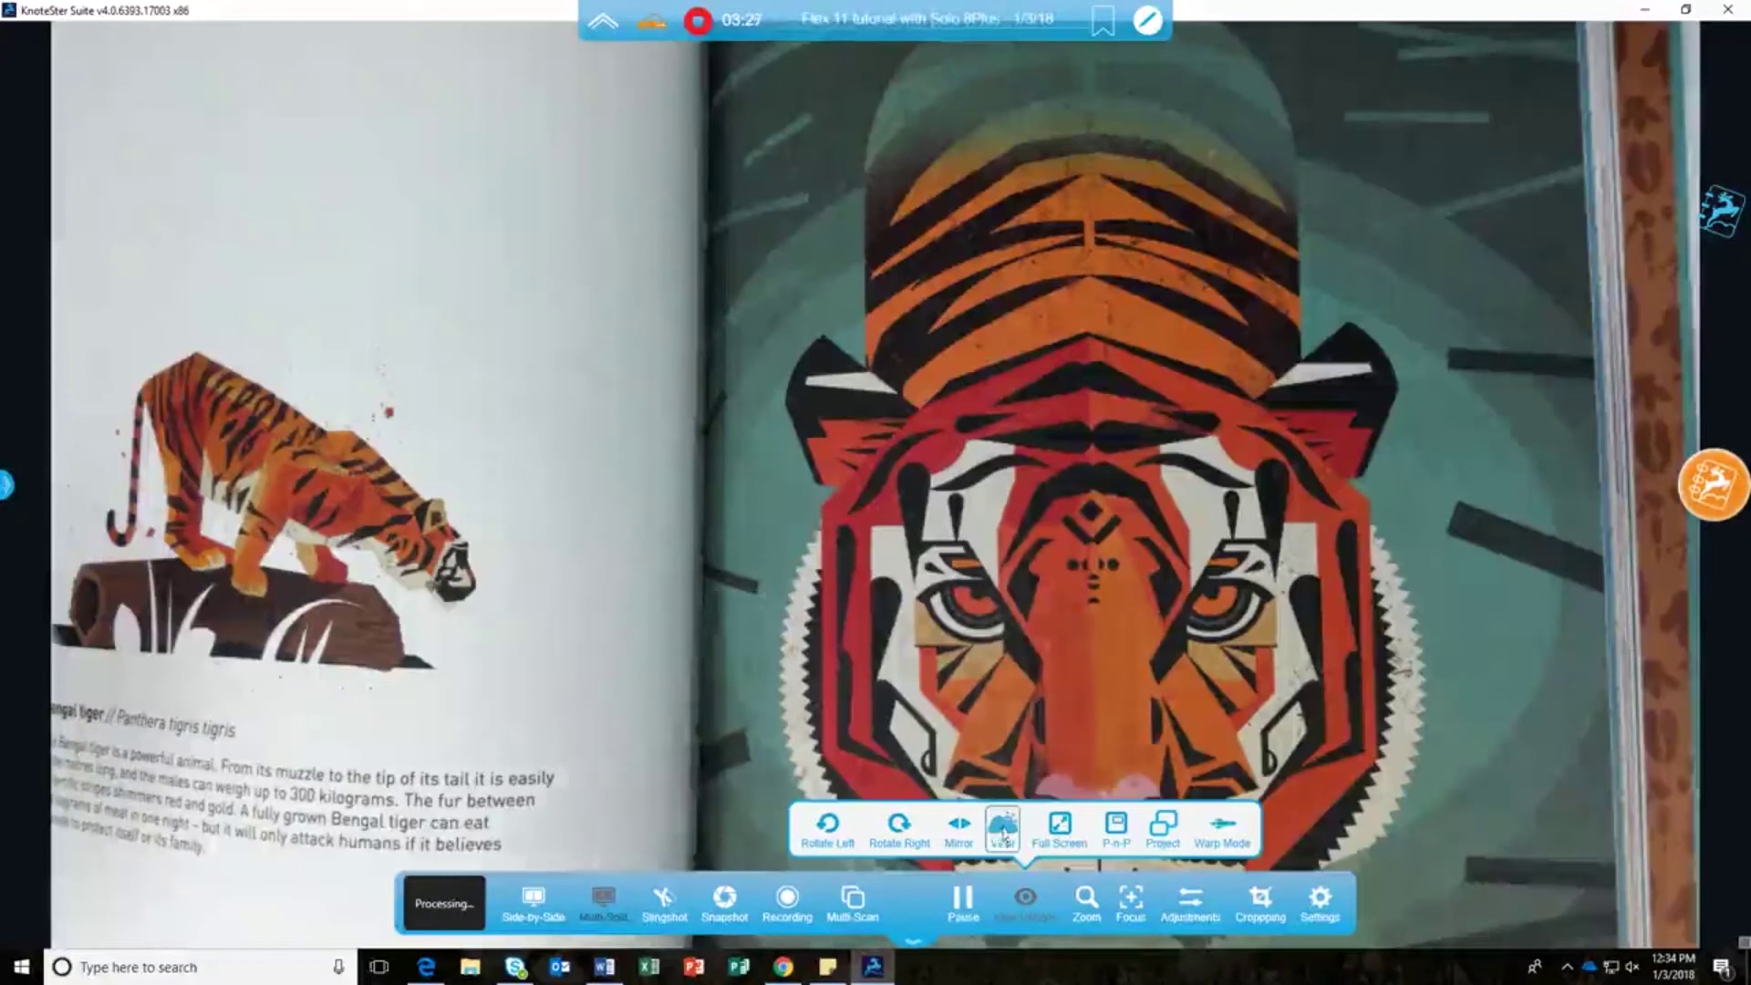
pyautogui.click(1060, 827)
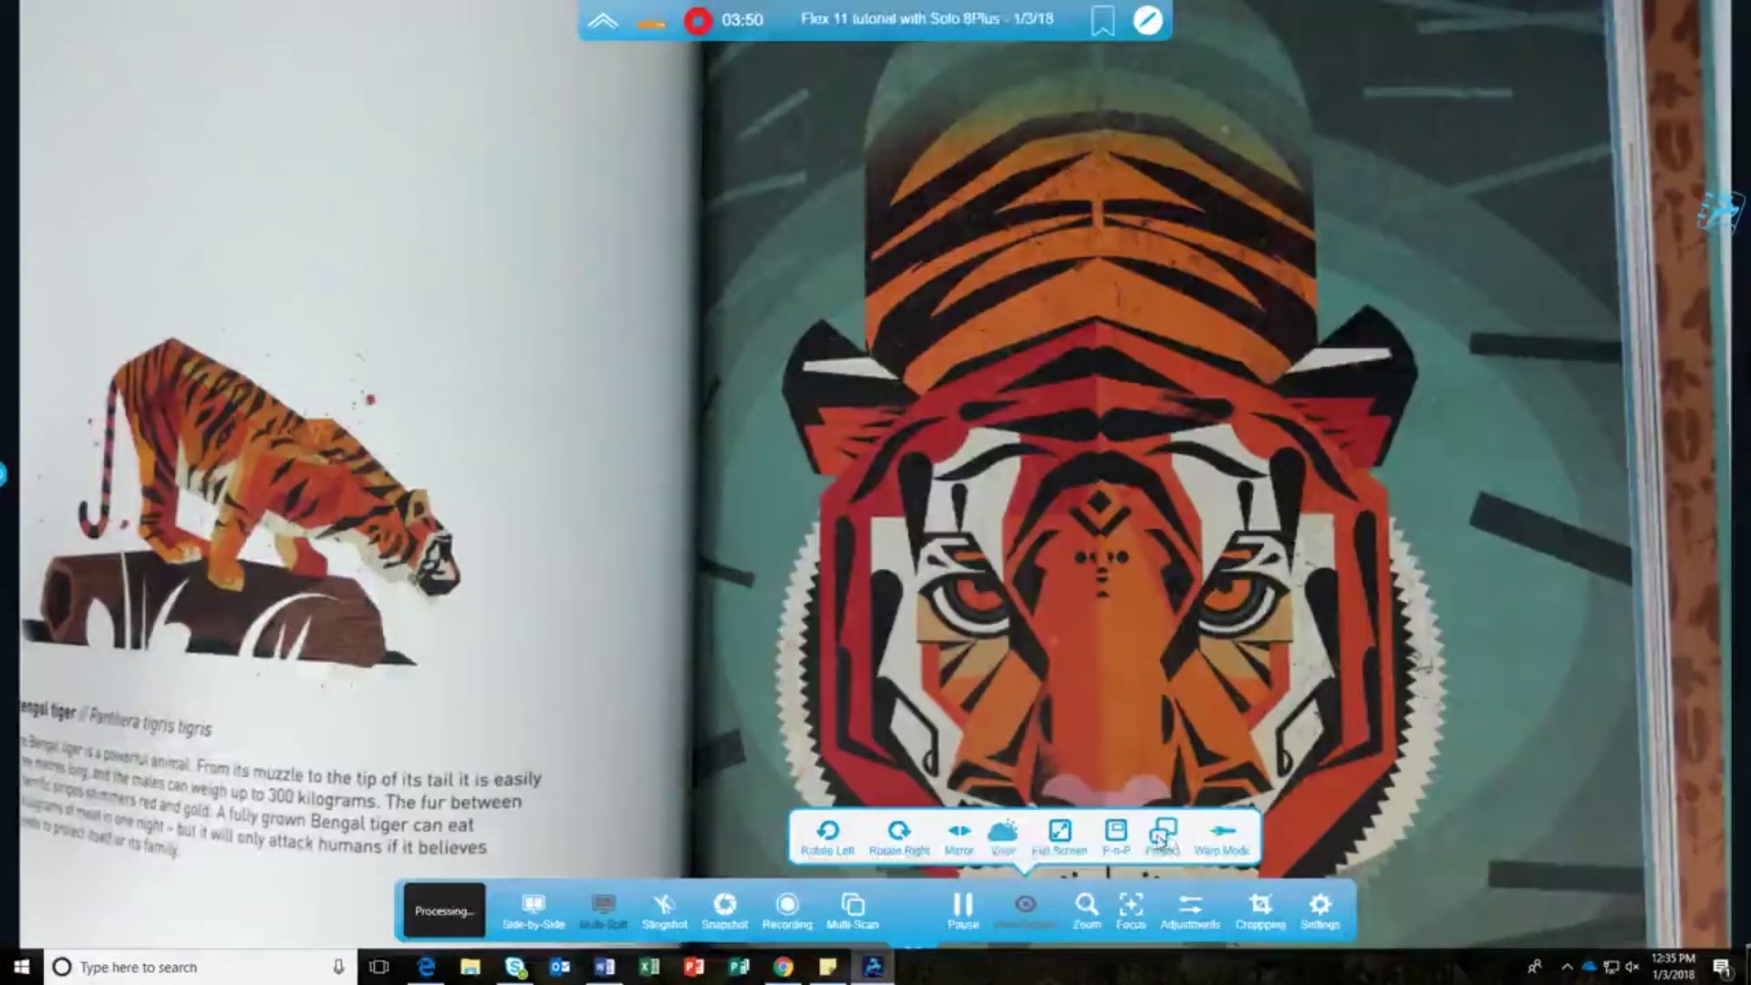
pyautogui.click(1222, 838)
pyautogui.moveTo(1086, 903)
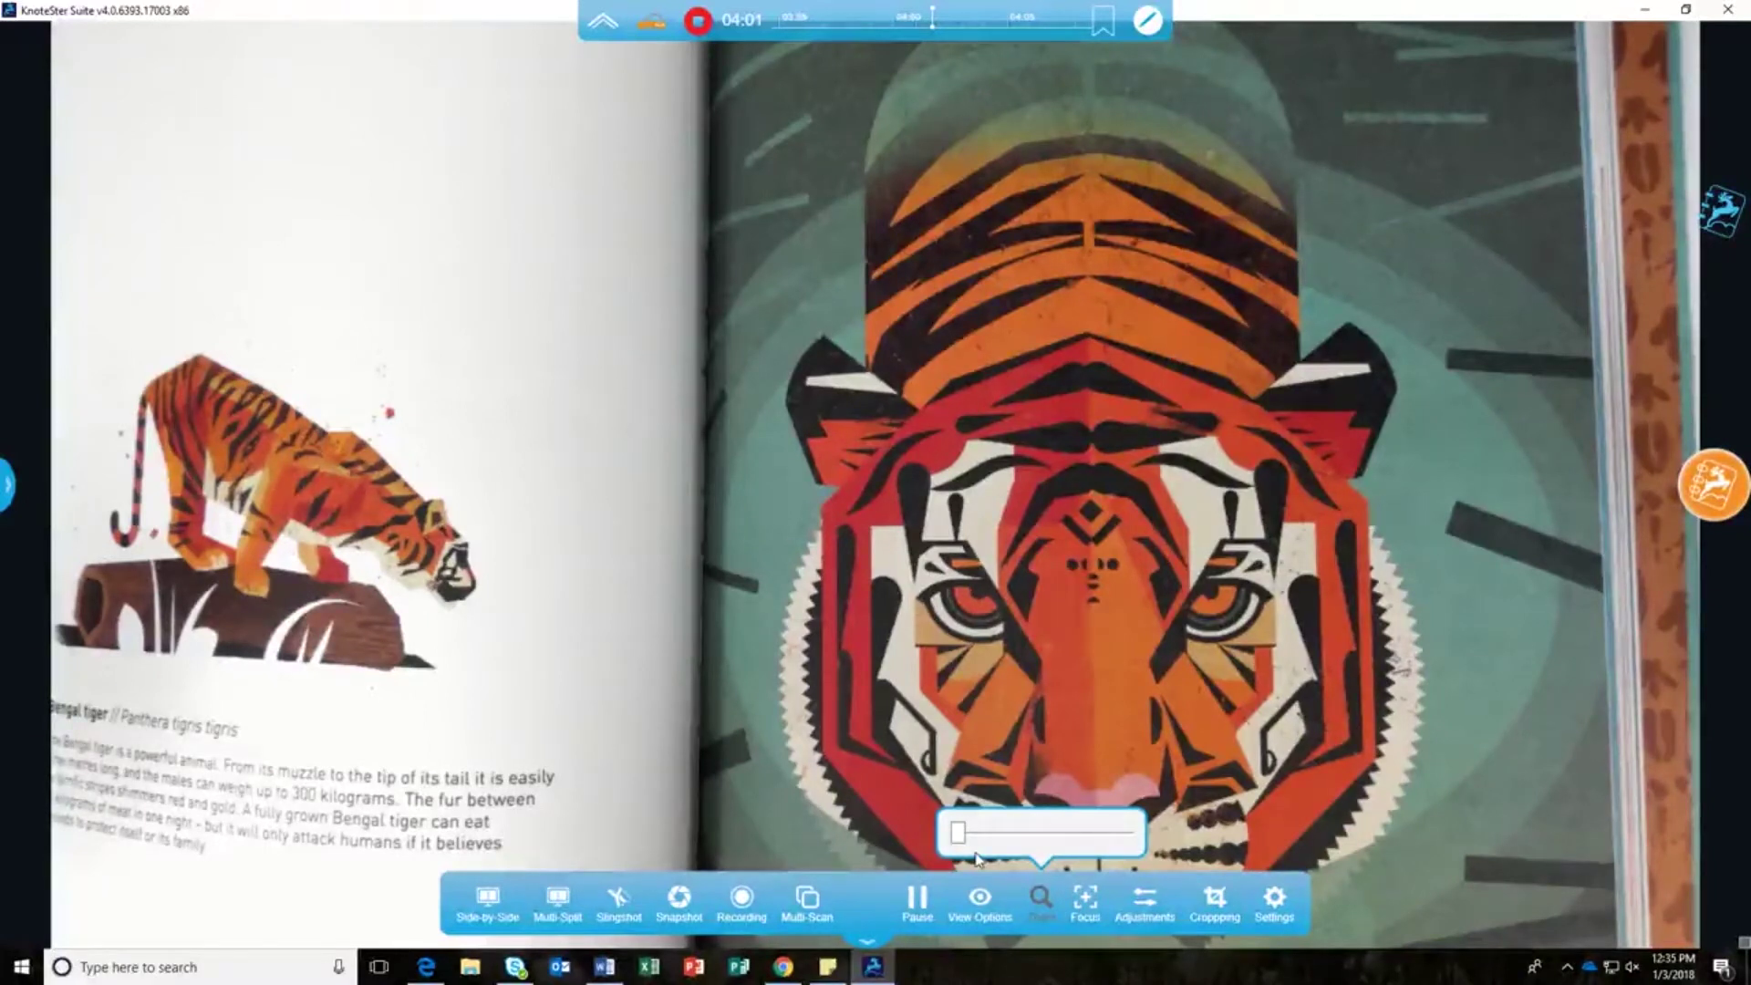
# Step: Leave zoom at its lowest level, then auto-focus on the tiger page and lock focus
pyautogui.click(957, 837)
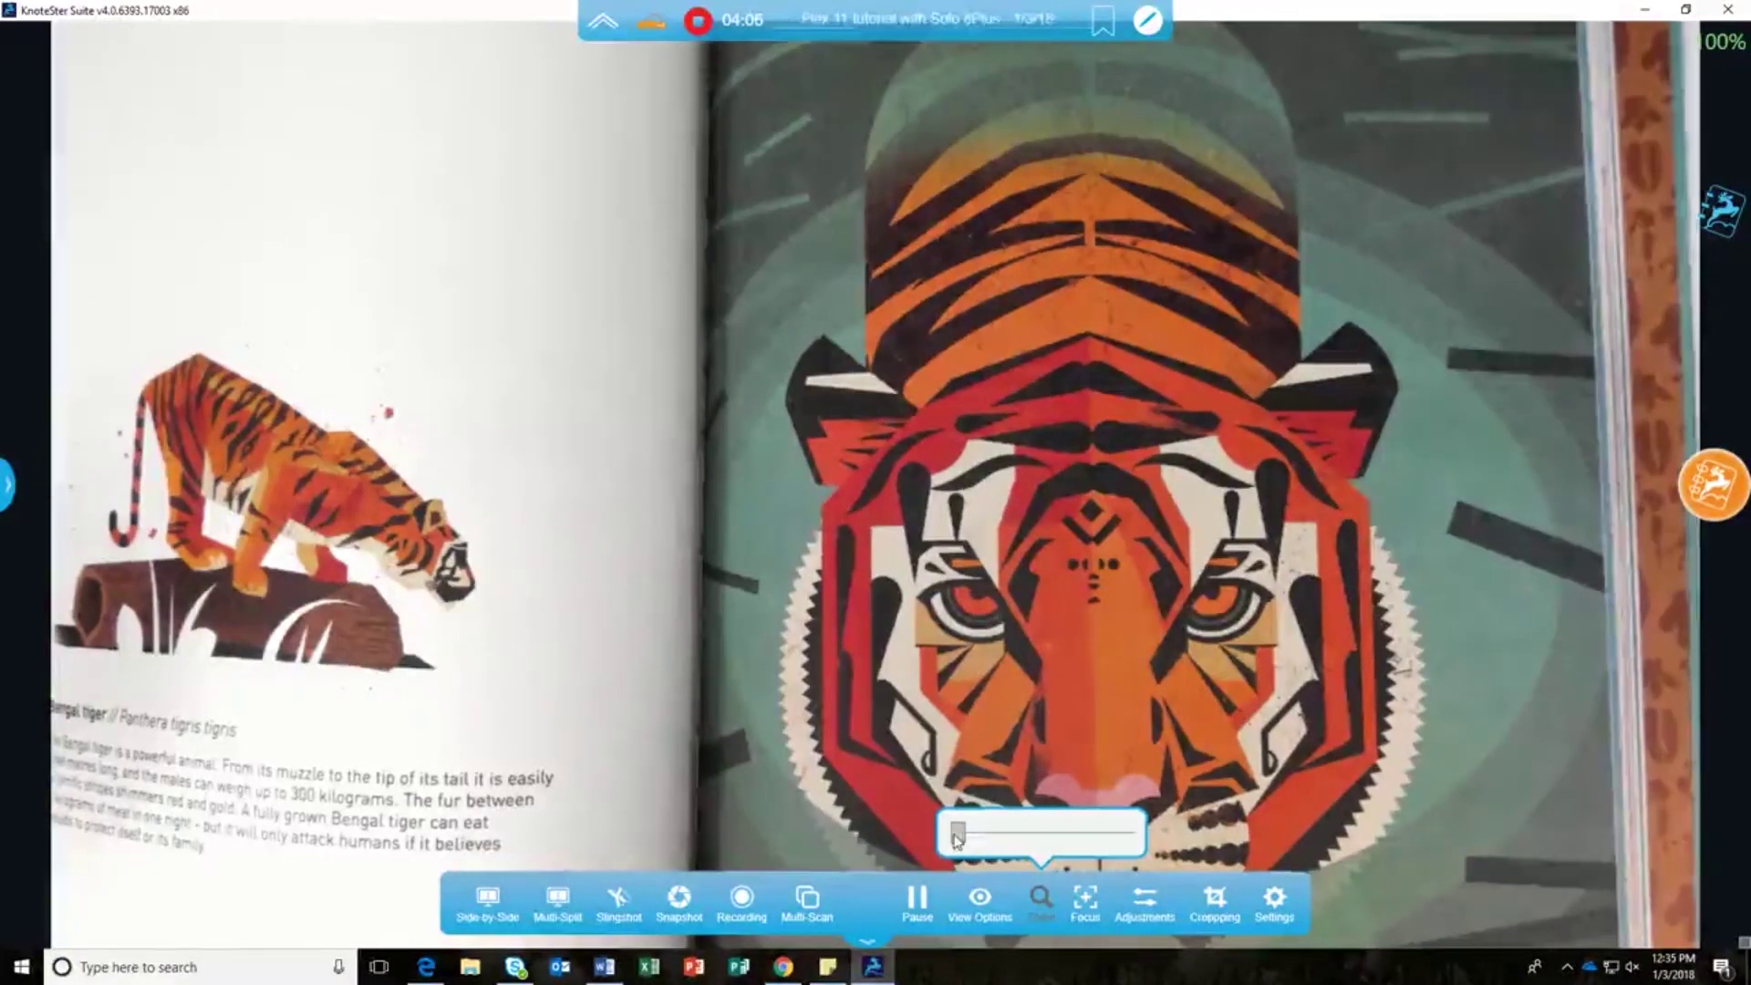
pyautogui.click(1085, 899)
pyautogui.click(1104, 843)
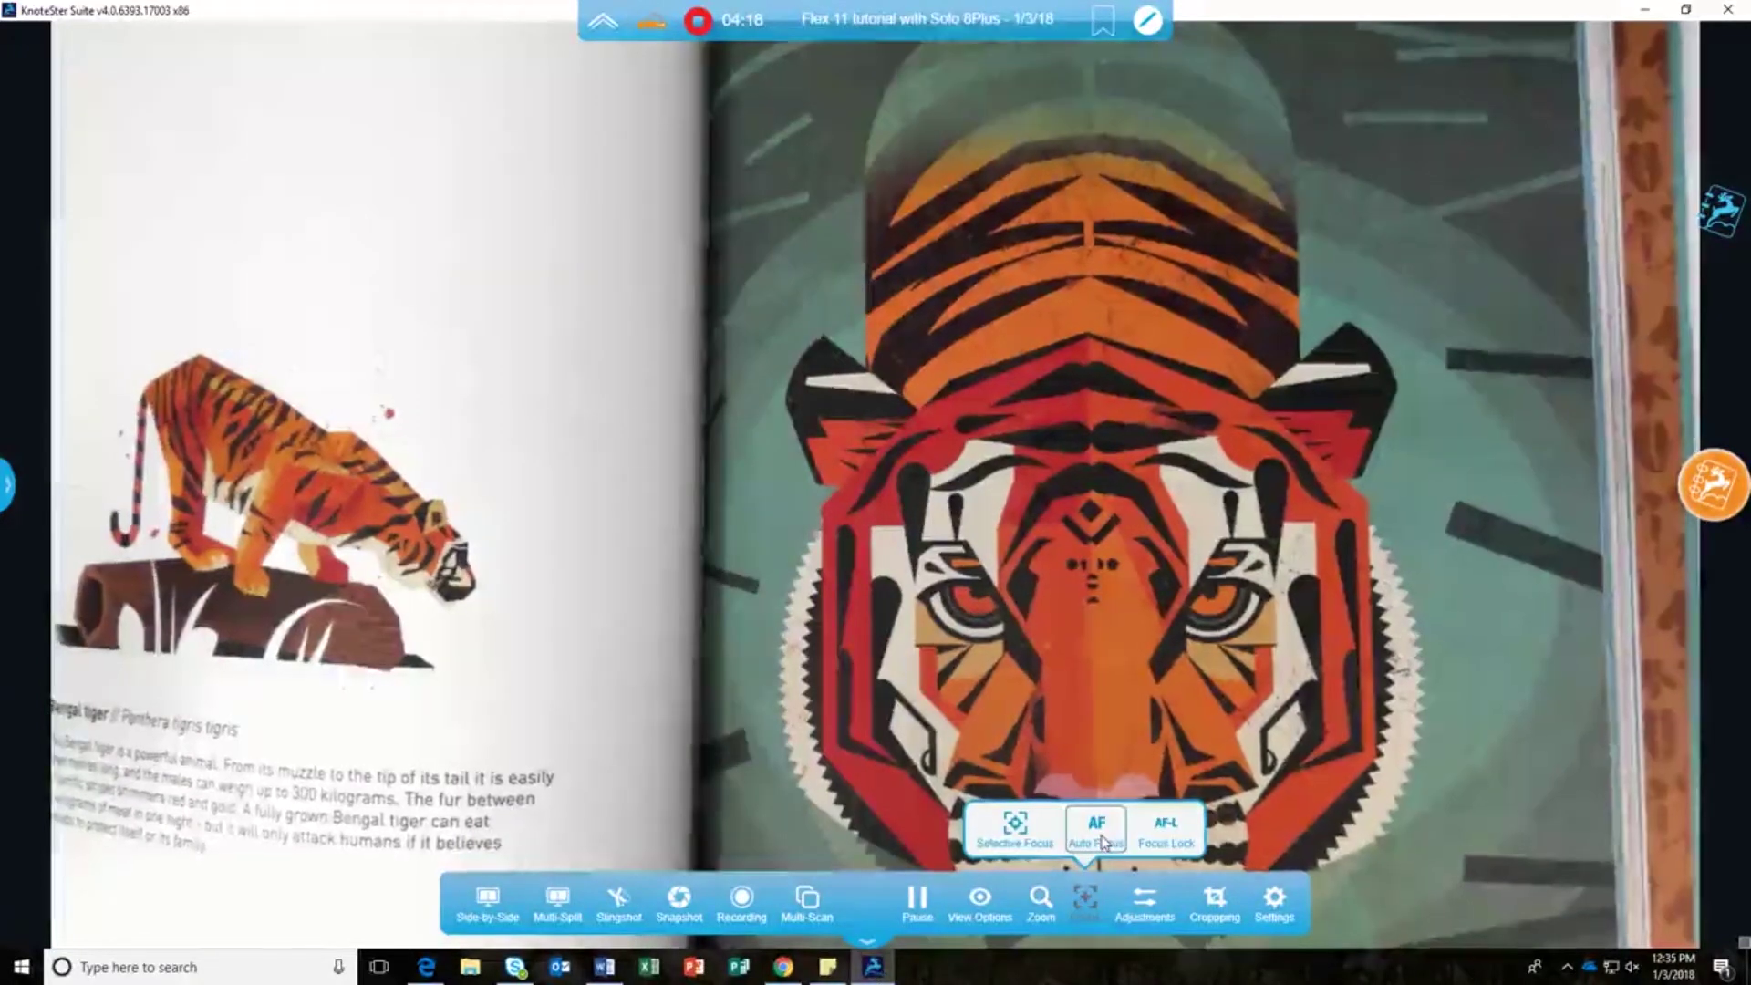
pyautogui.click(1170, 832)
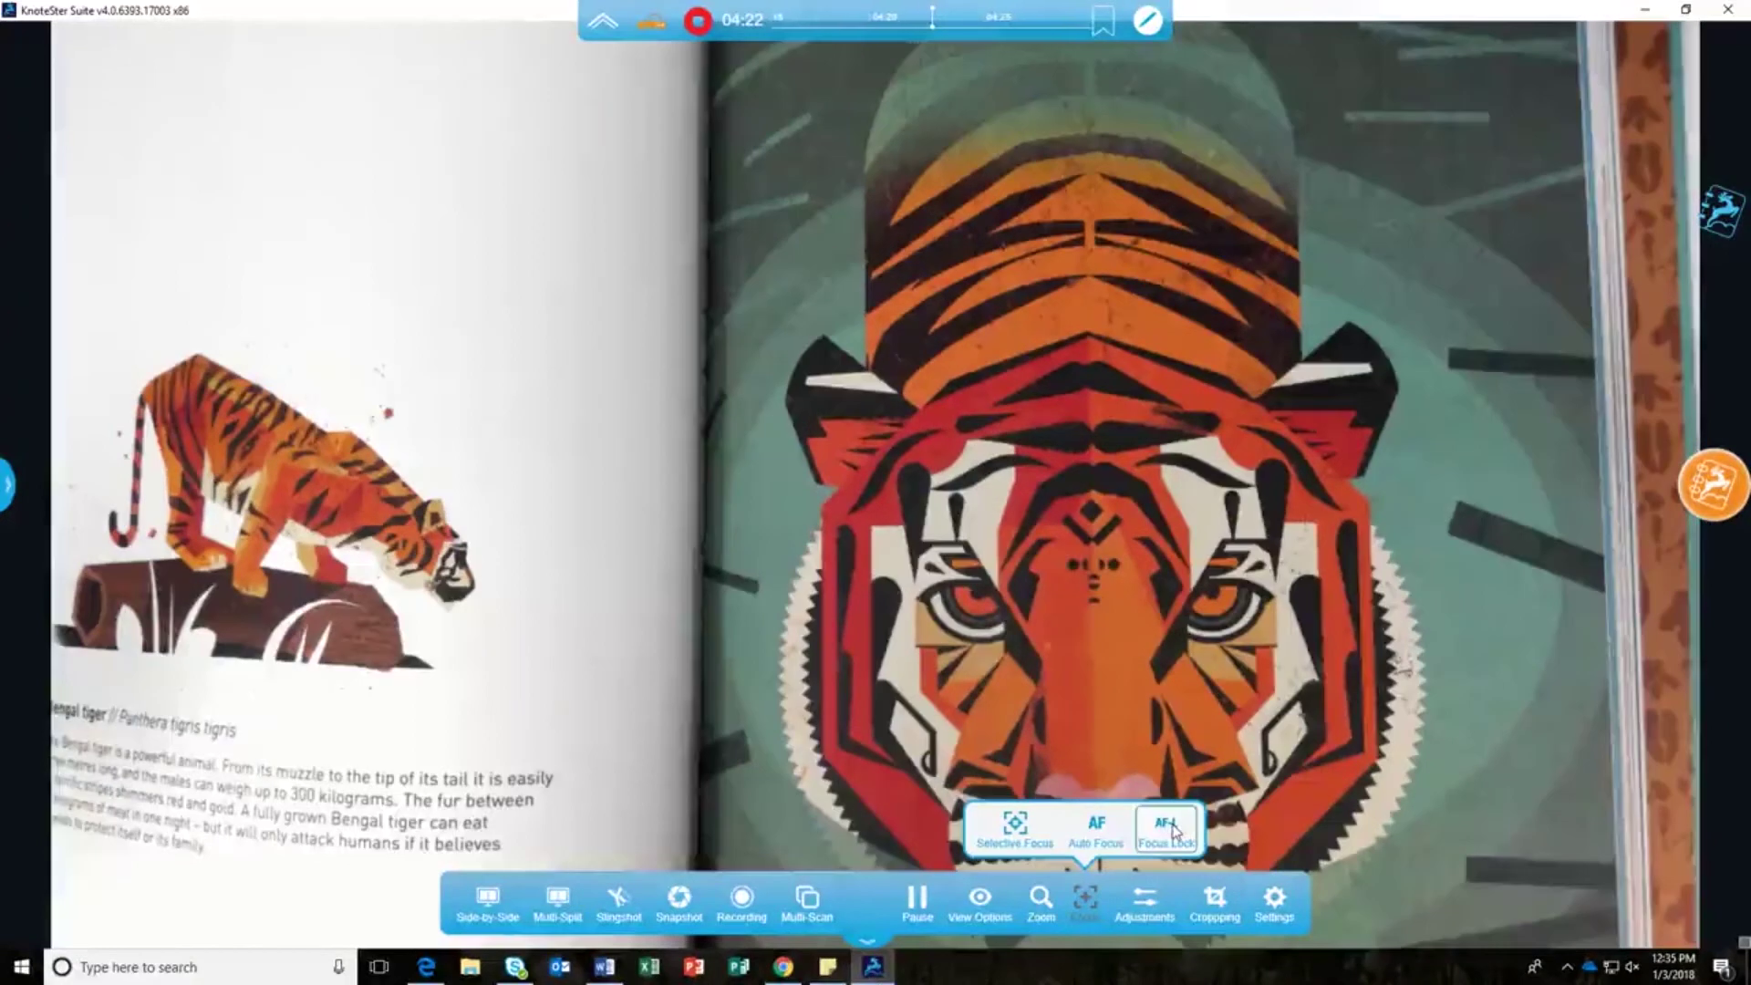
# Step: Raise the tiger page image's brightness, contrast and saturation with the Adjustments sliders
pyautogui.click(1146, 906)
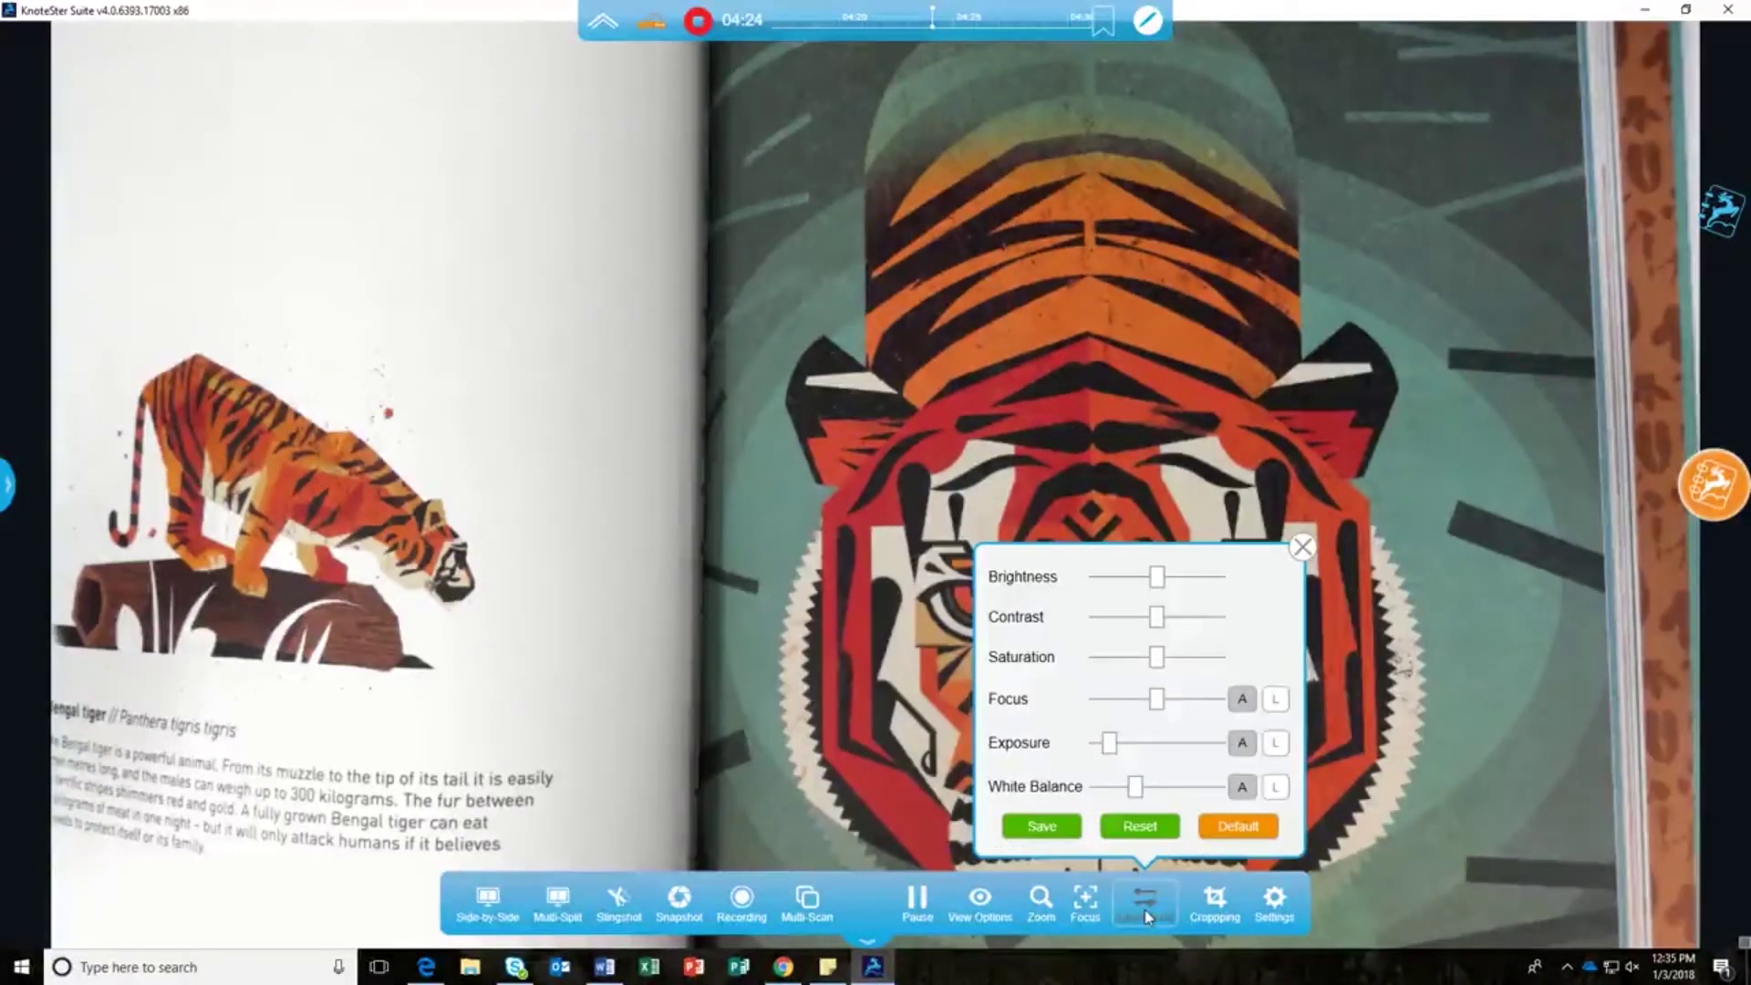
pyautogui.moveTo(1155, 576)
pyautogui.mouseDown()
pyautogui.moveTo(1173, 575)
pyautogui.moveTo(1097, 576)
pyautogui.moveTo(1158, 575)
pyautogui.mouseUp()
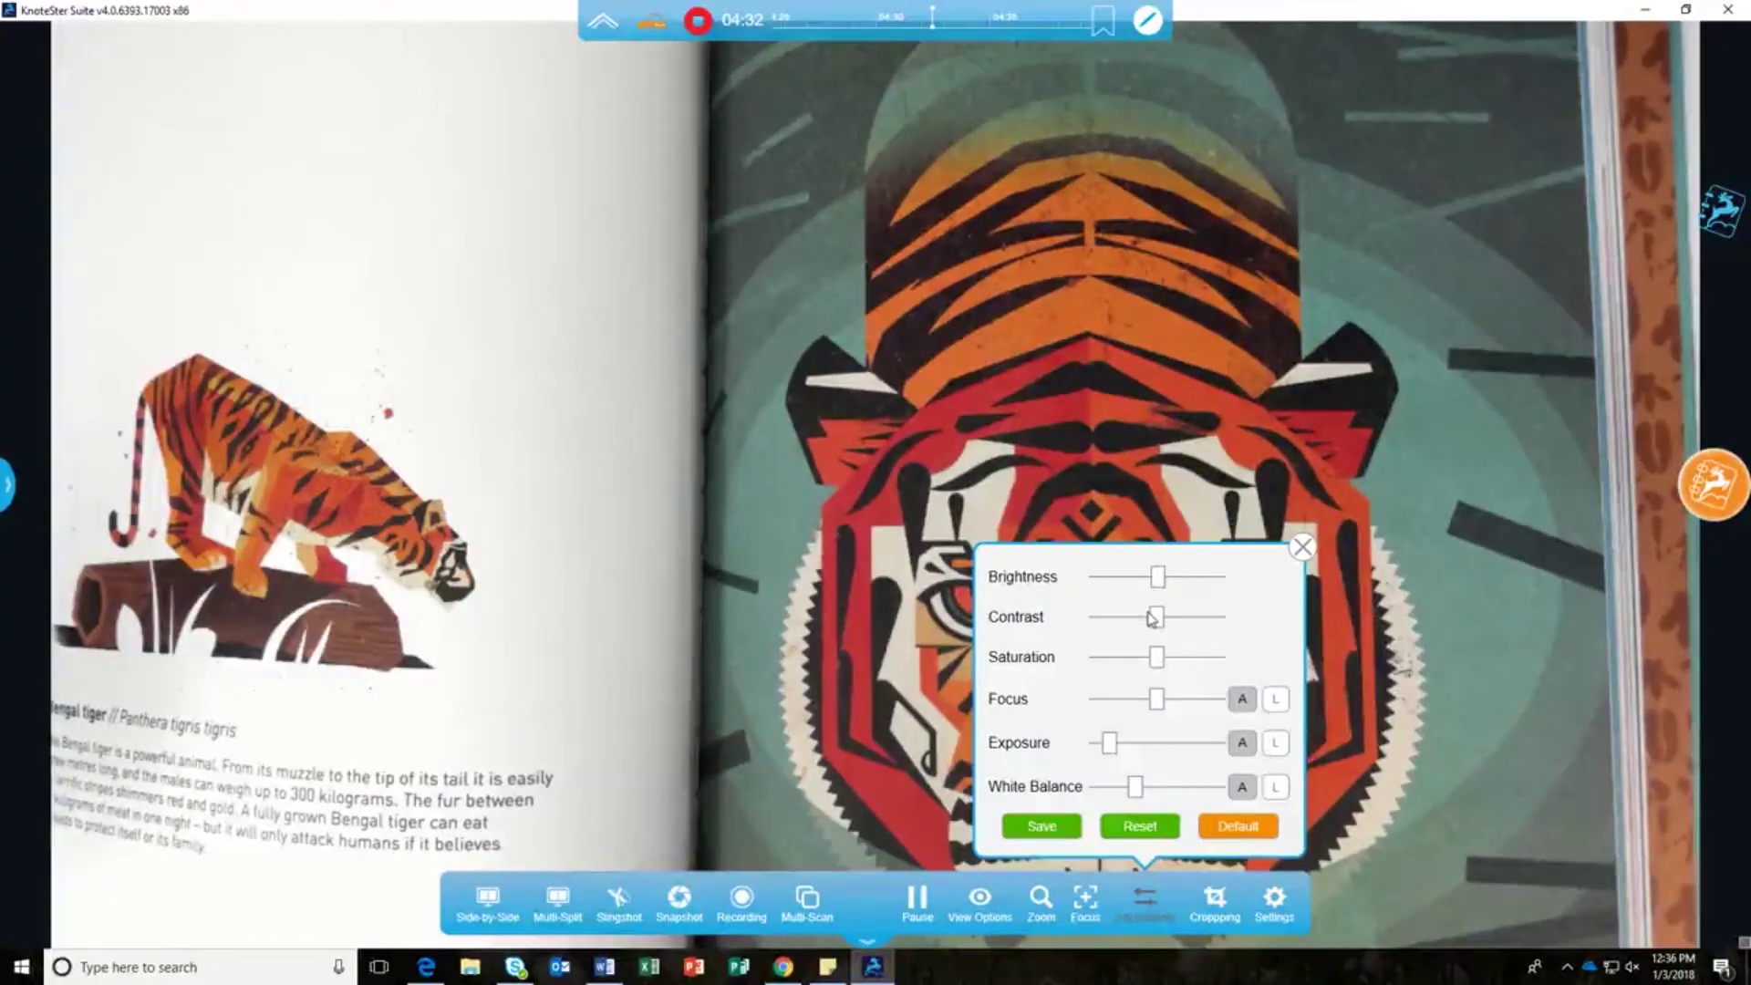
pyautogui.moveTo(1153, 618); pyautogui.dragTo(1185, 617)
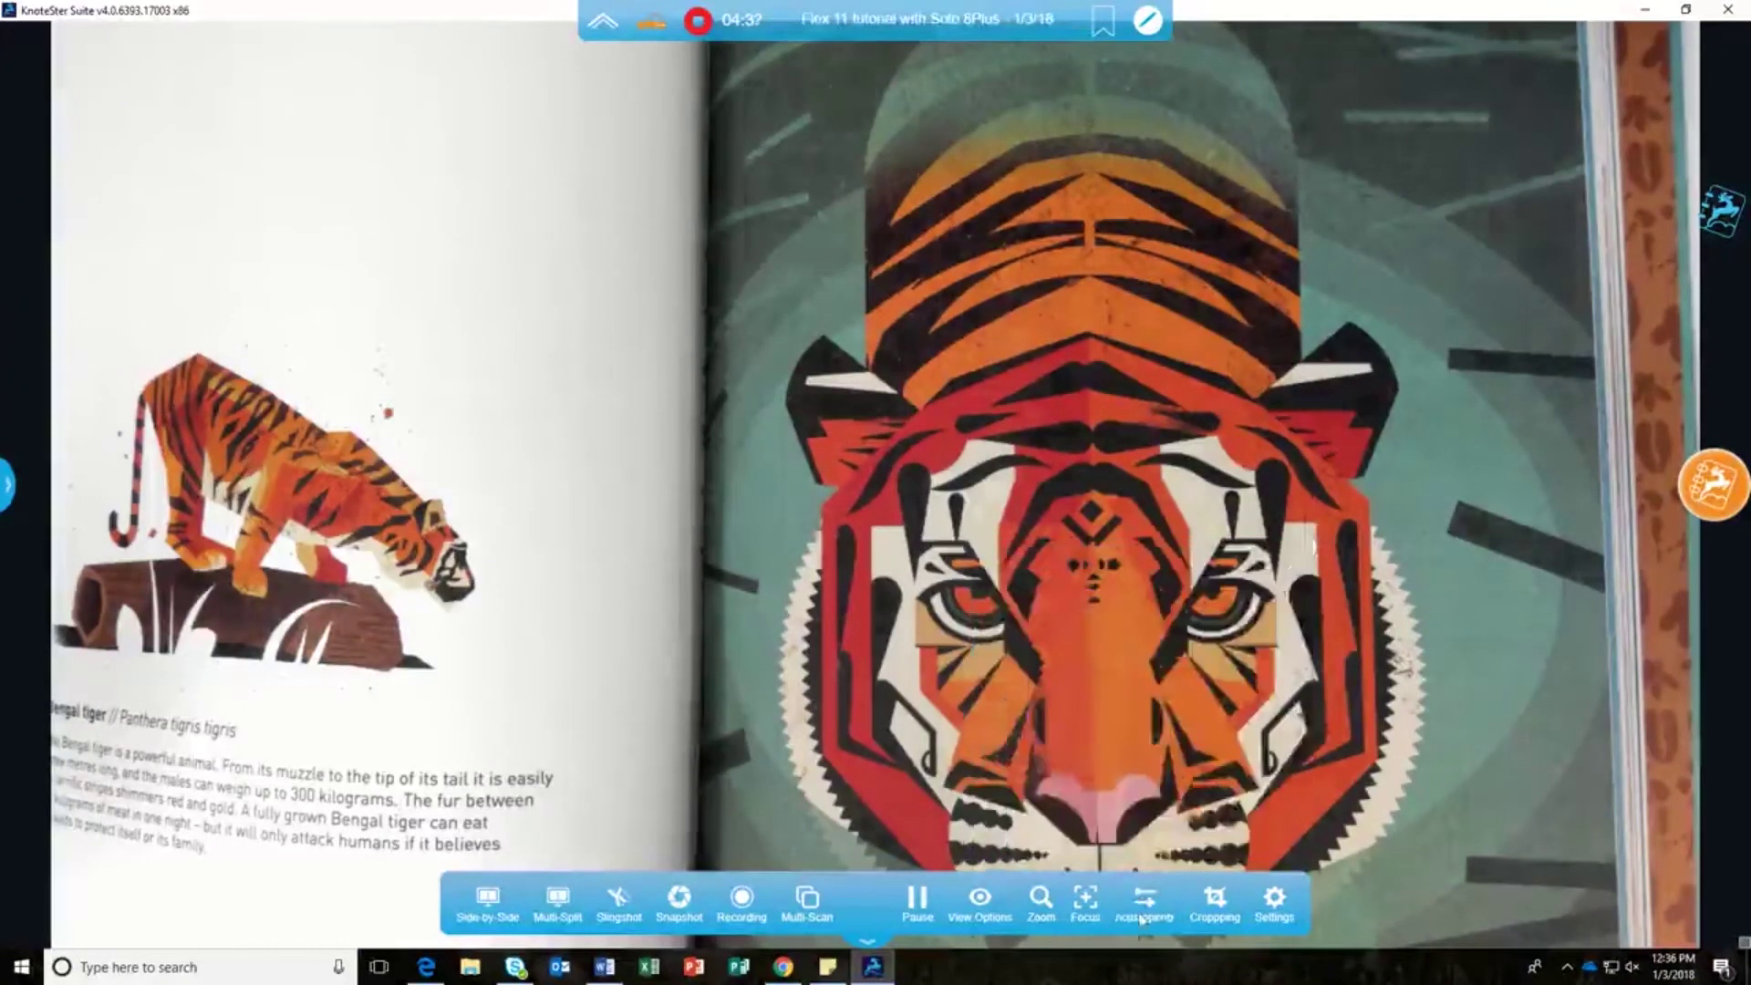
pyautogui.click(1146, 906)
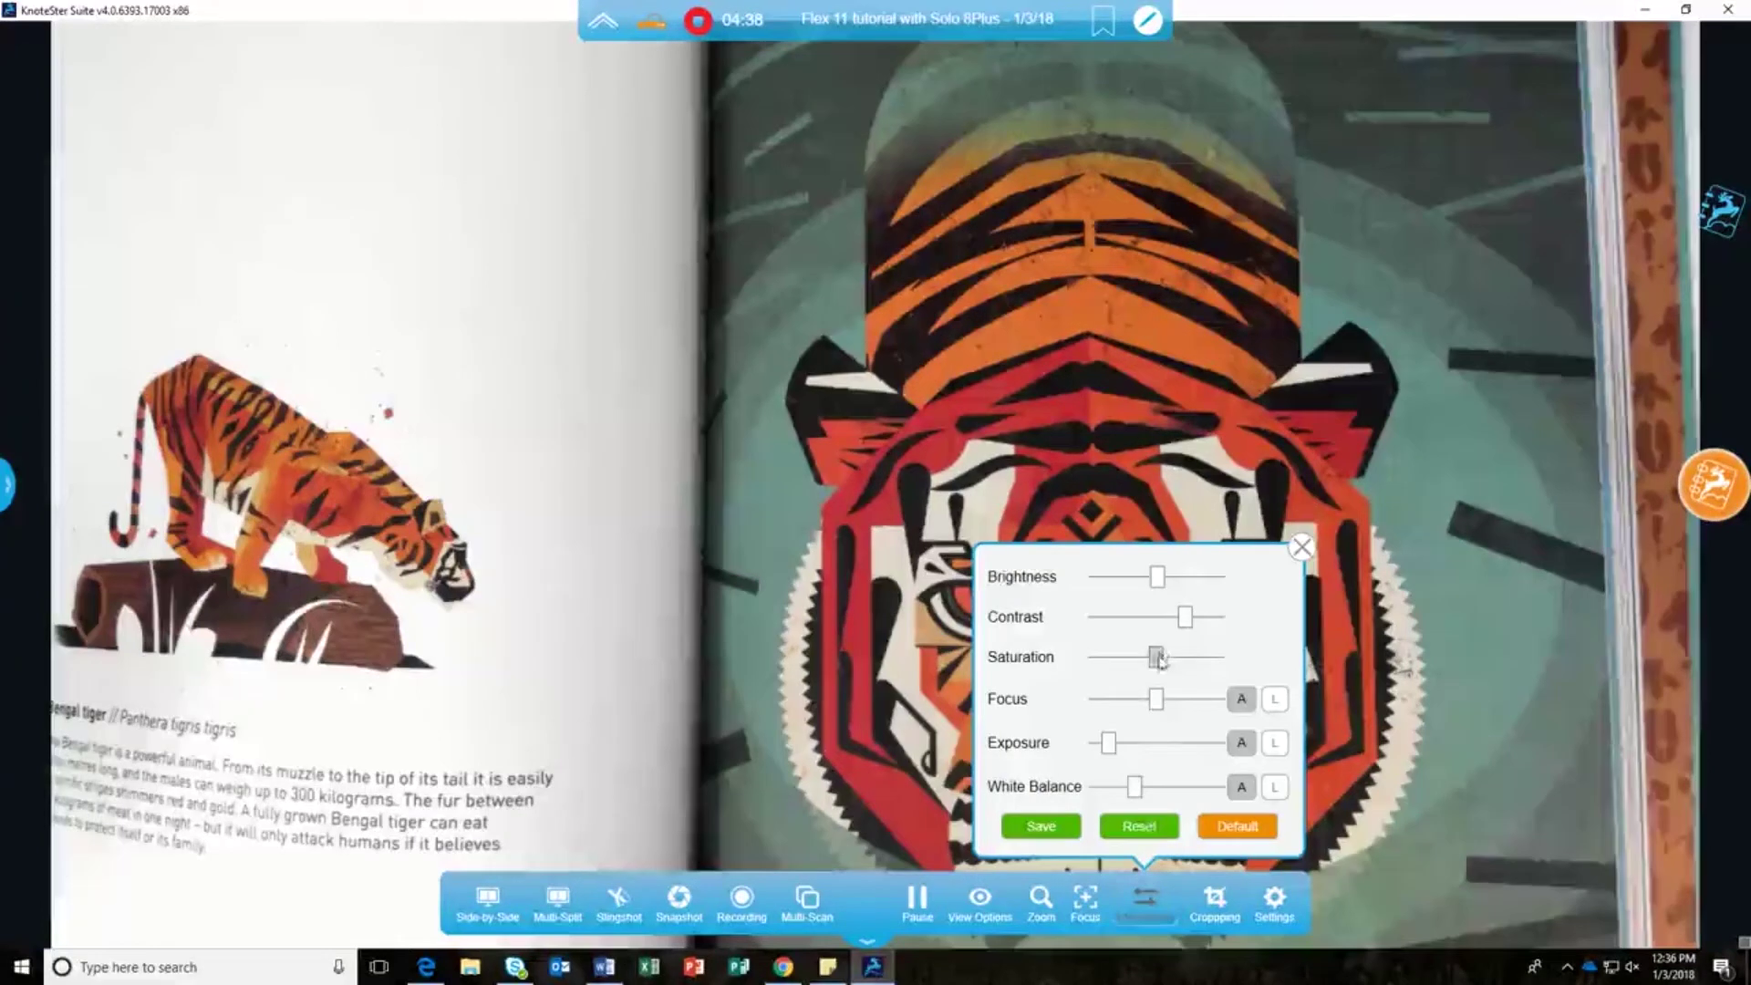
pyautogui.moveTo(1158, 657)
pyautogui.mouseDown()
pyautogui.moveTo(1210, 657)
pyautogui.moveTo(1165, 659)
pyautogui.moveTo(1193, 699)
pyautogui.moveTo(1107, 702)
pyautogui.moveTo(1146, 703)
pyautogui.mouseUp()
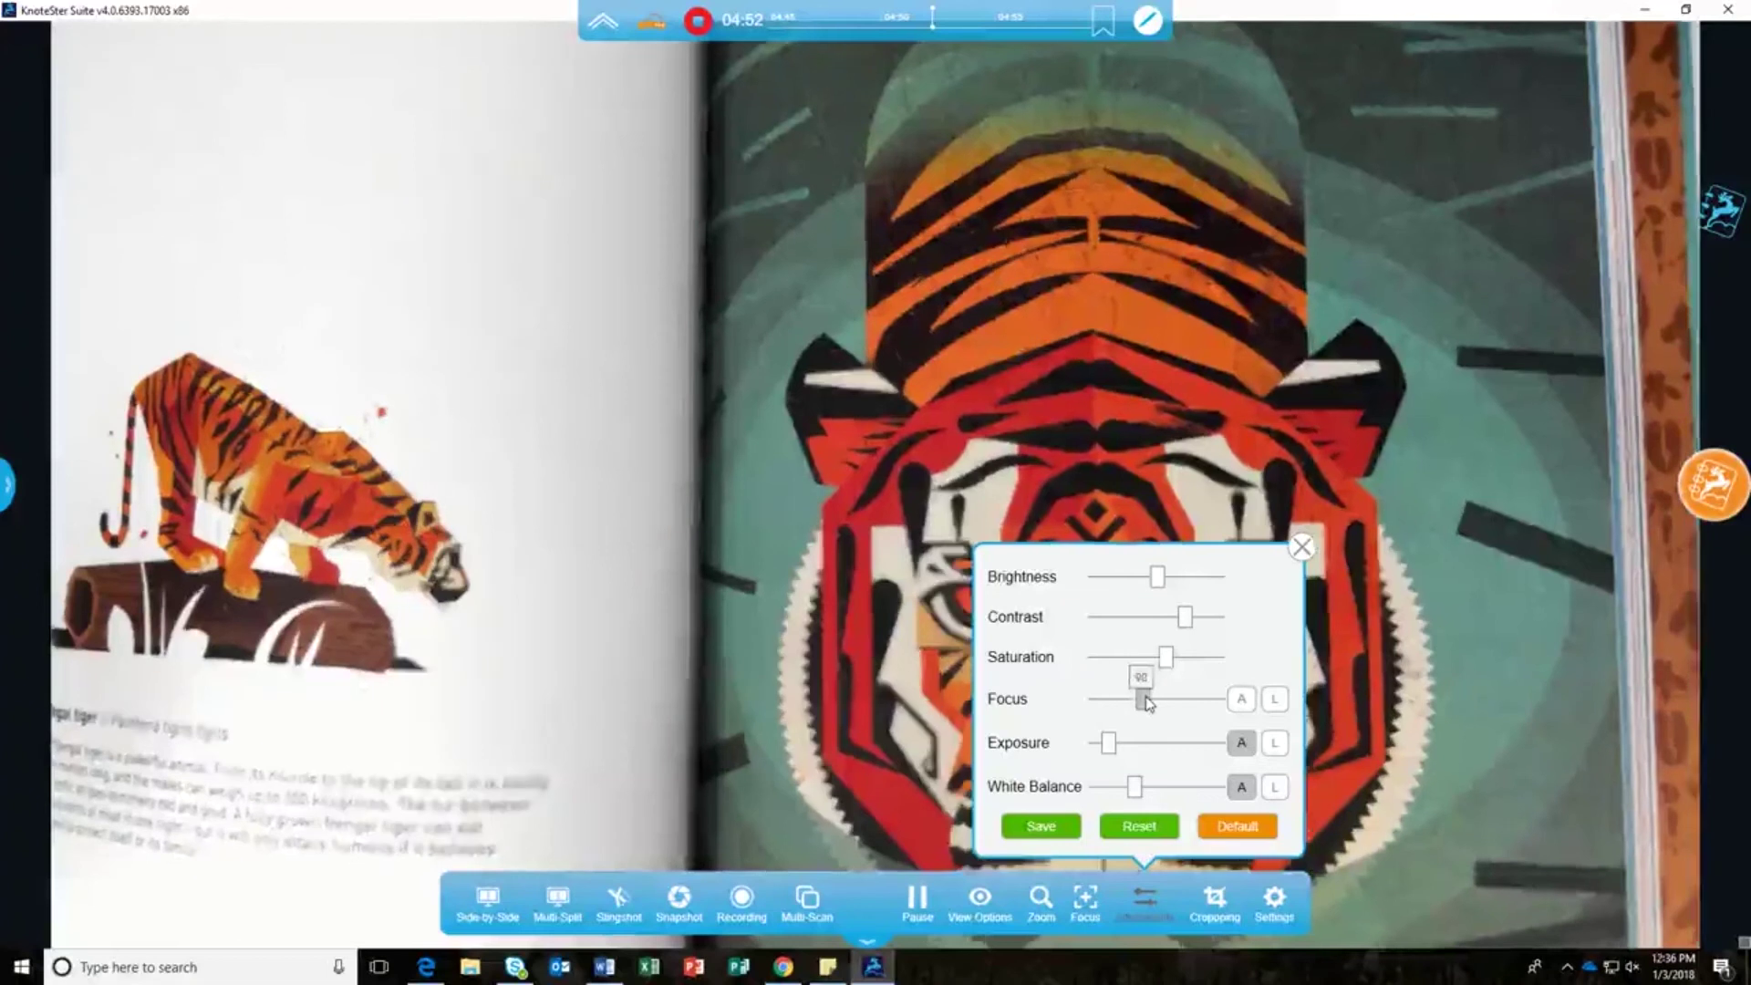
# Step: Return focus to automatic, set exposure manually, and shift white balance to a strong blue cast
pyautogui.click(1243, 704)
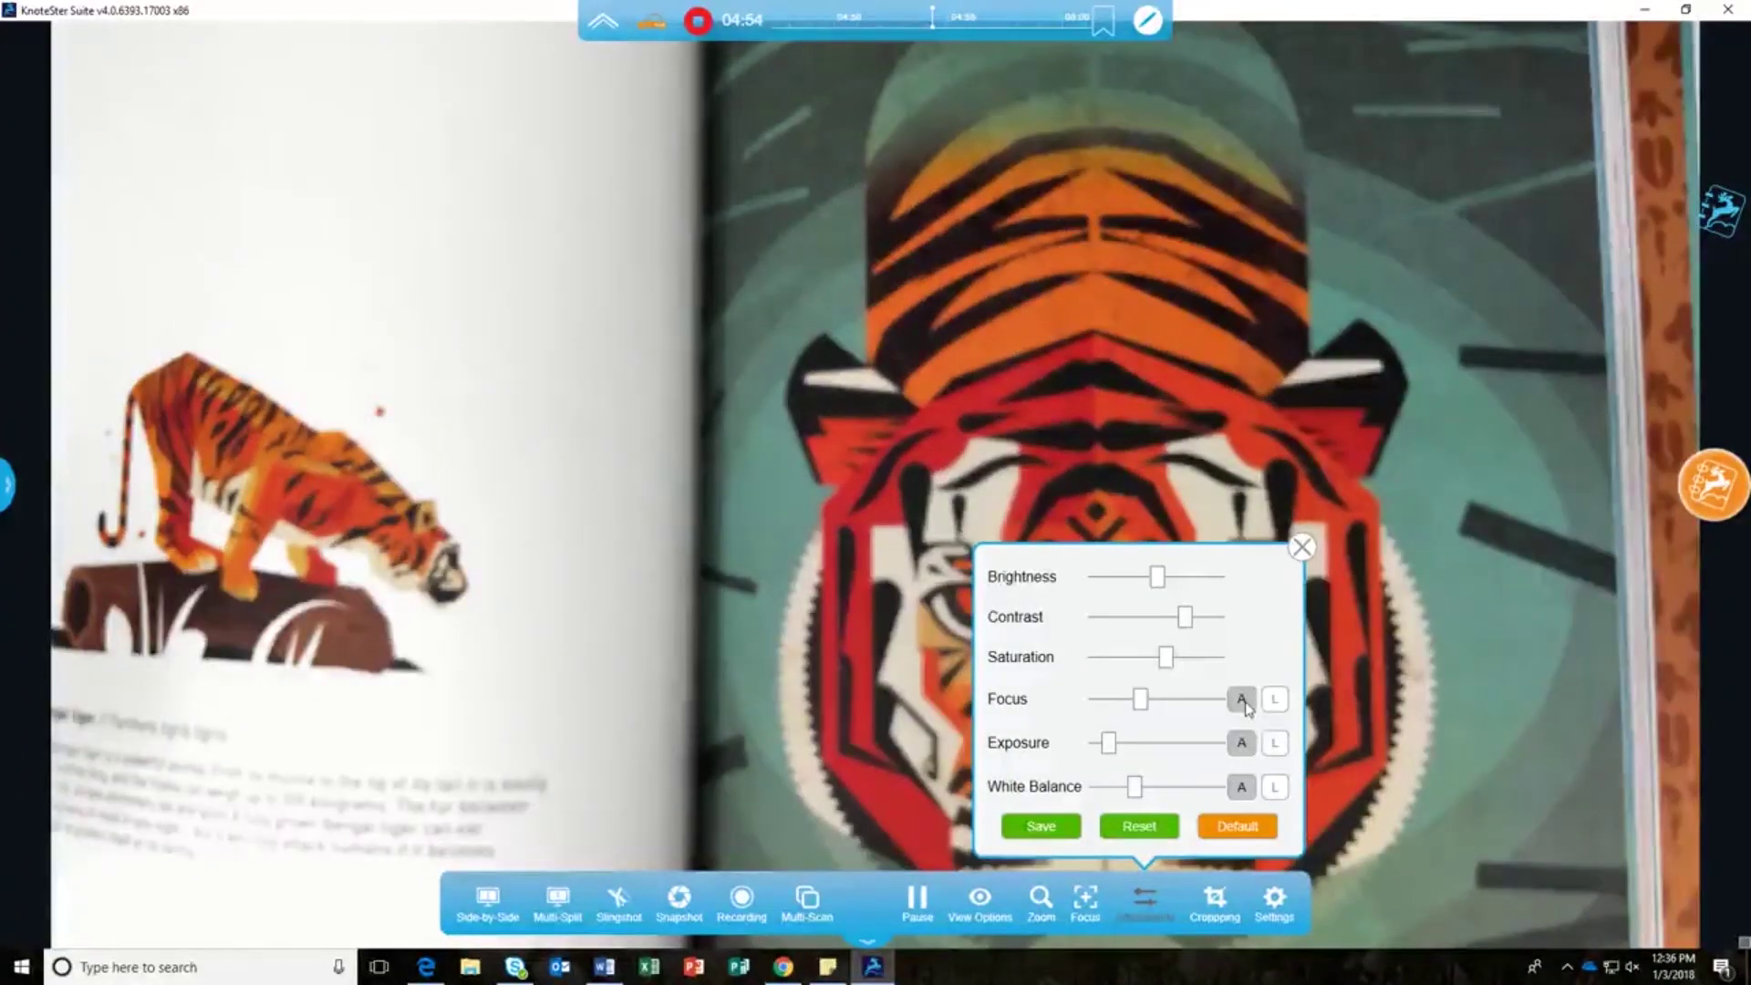
pyautogui.moveTo(1108, 744); pyautogui.dragTo(1144, 742)
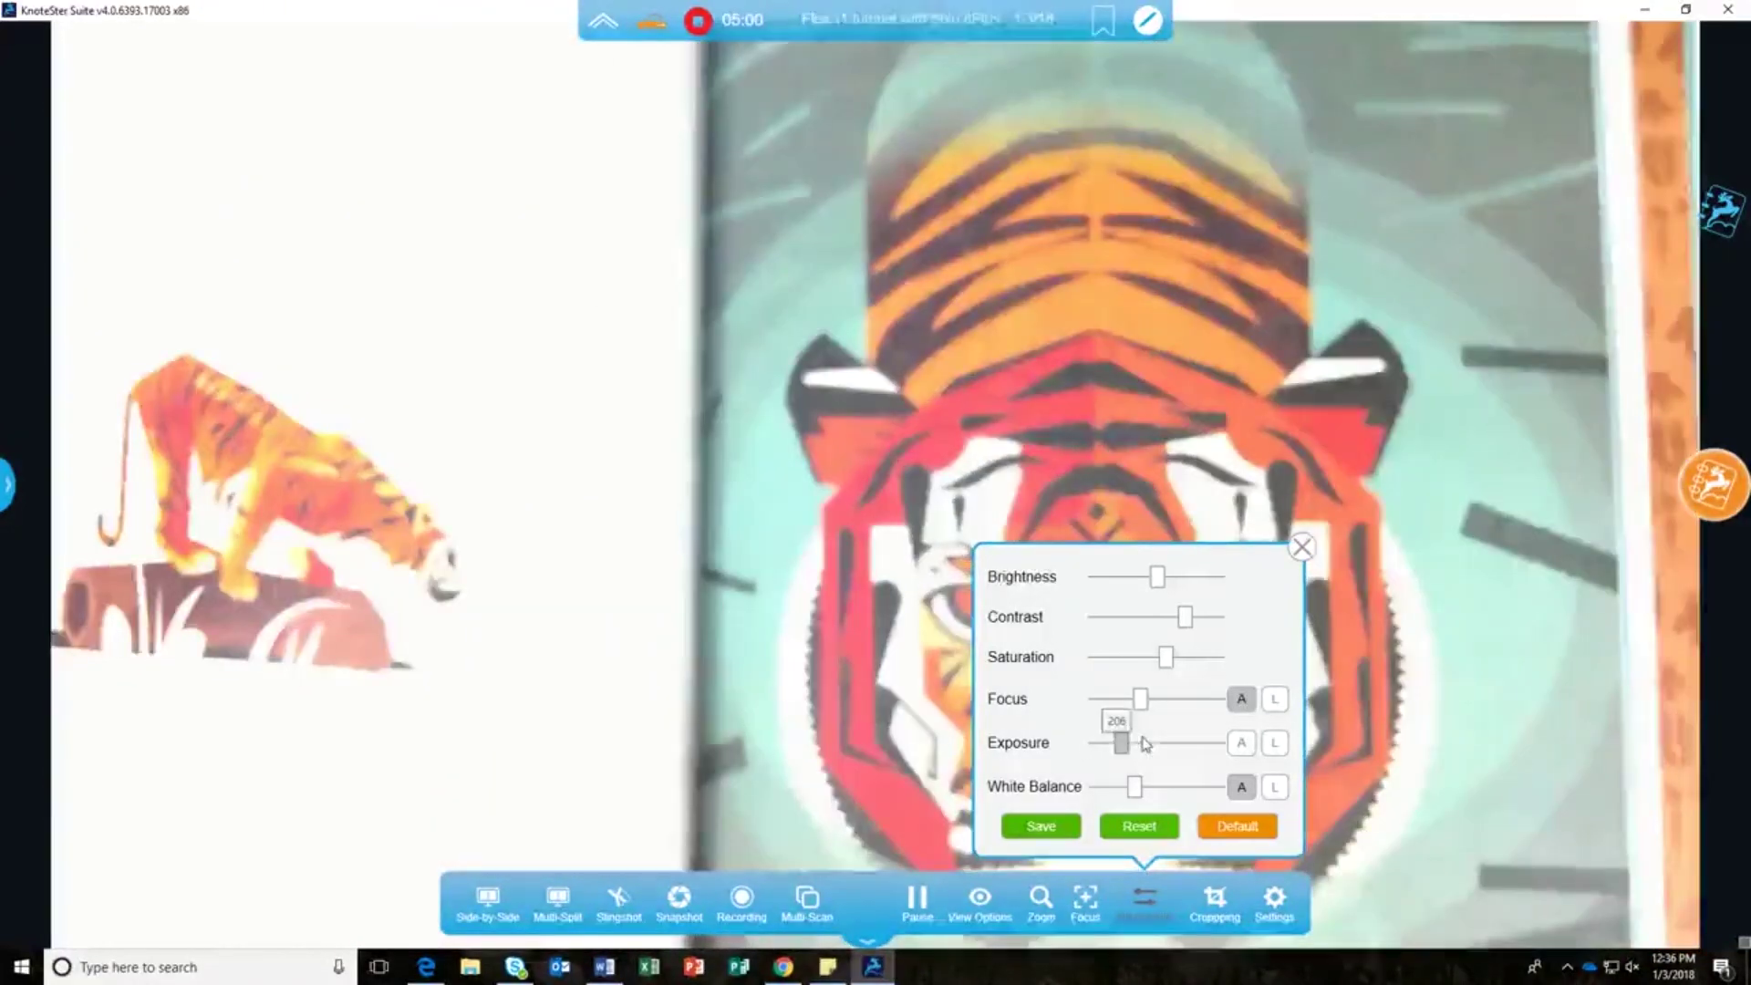
pyautogui.moveTo(1145, 742); pyautogui.dragTo(1130, 746)
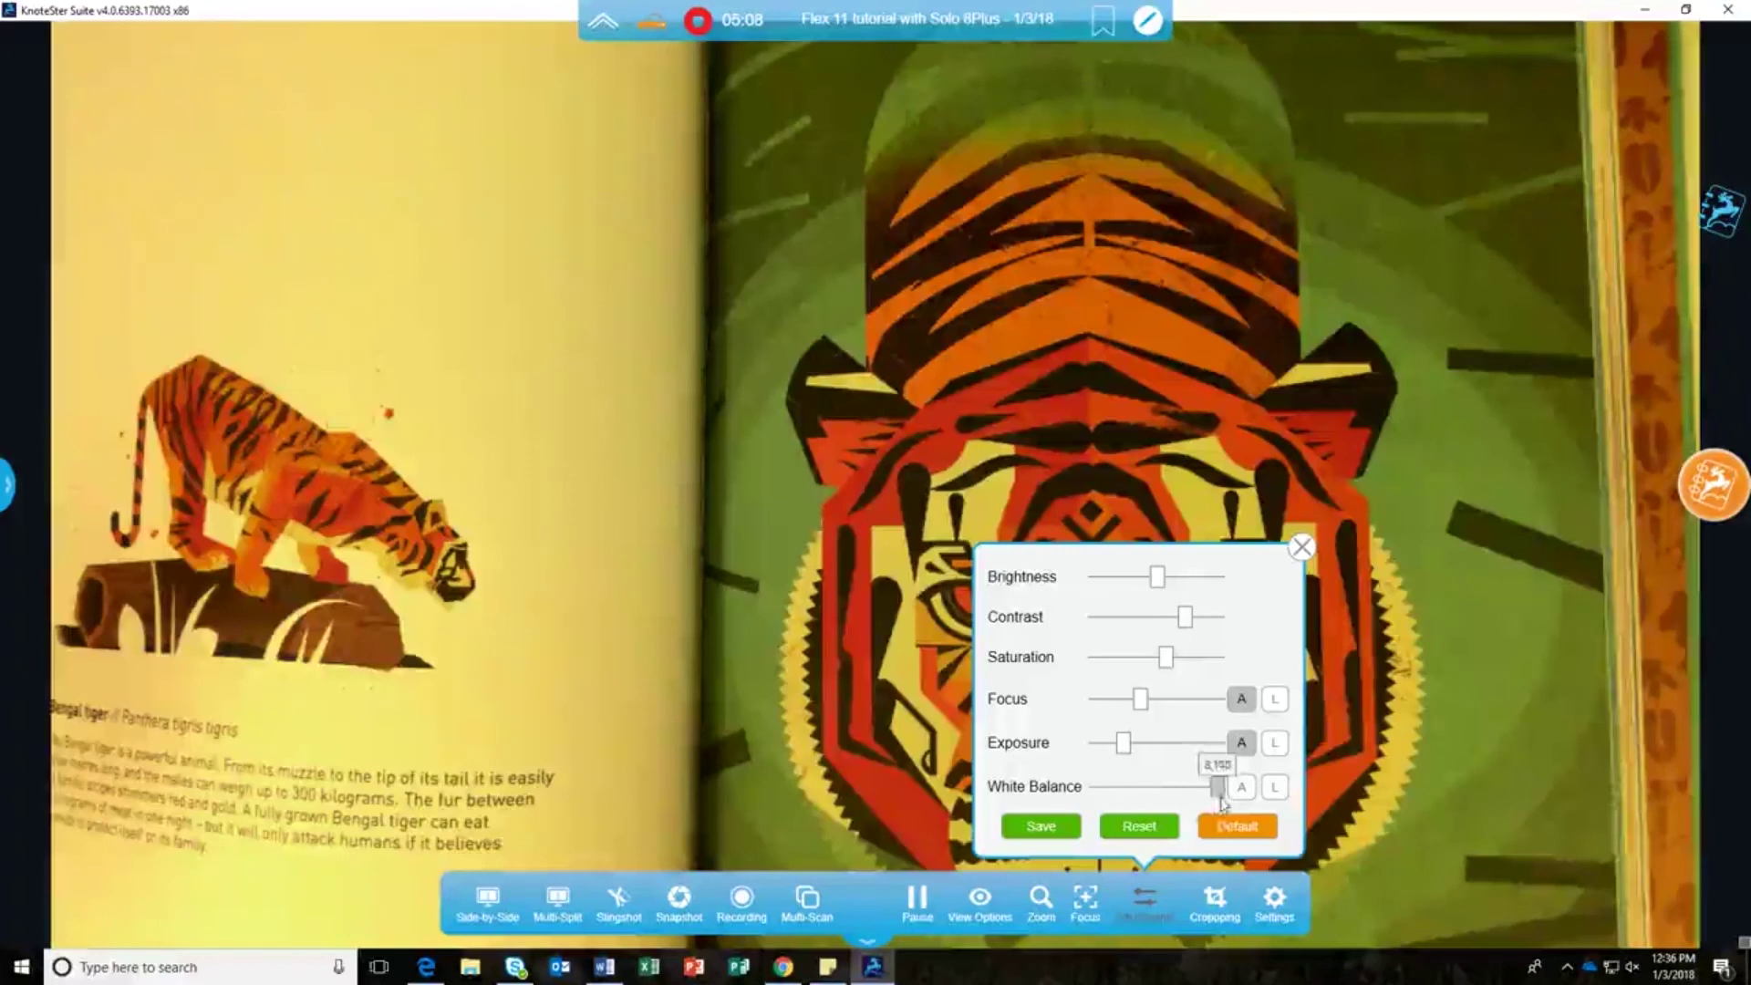
pyautogui.moveTo(1133, 790); pyautogui.dragTo(1099, 794)
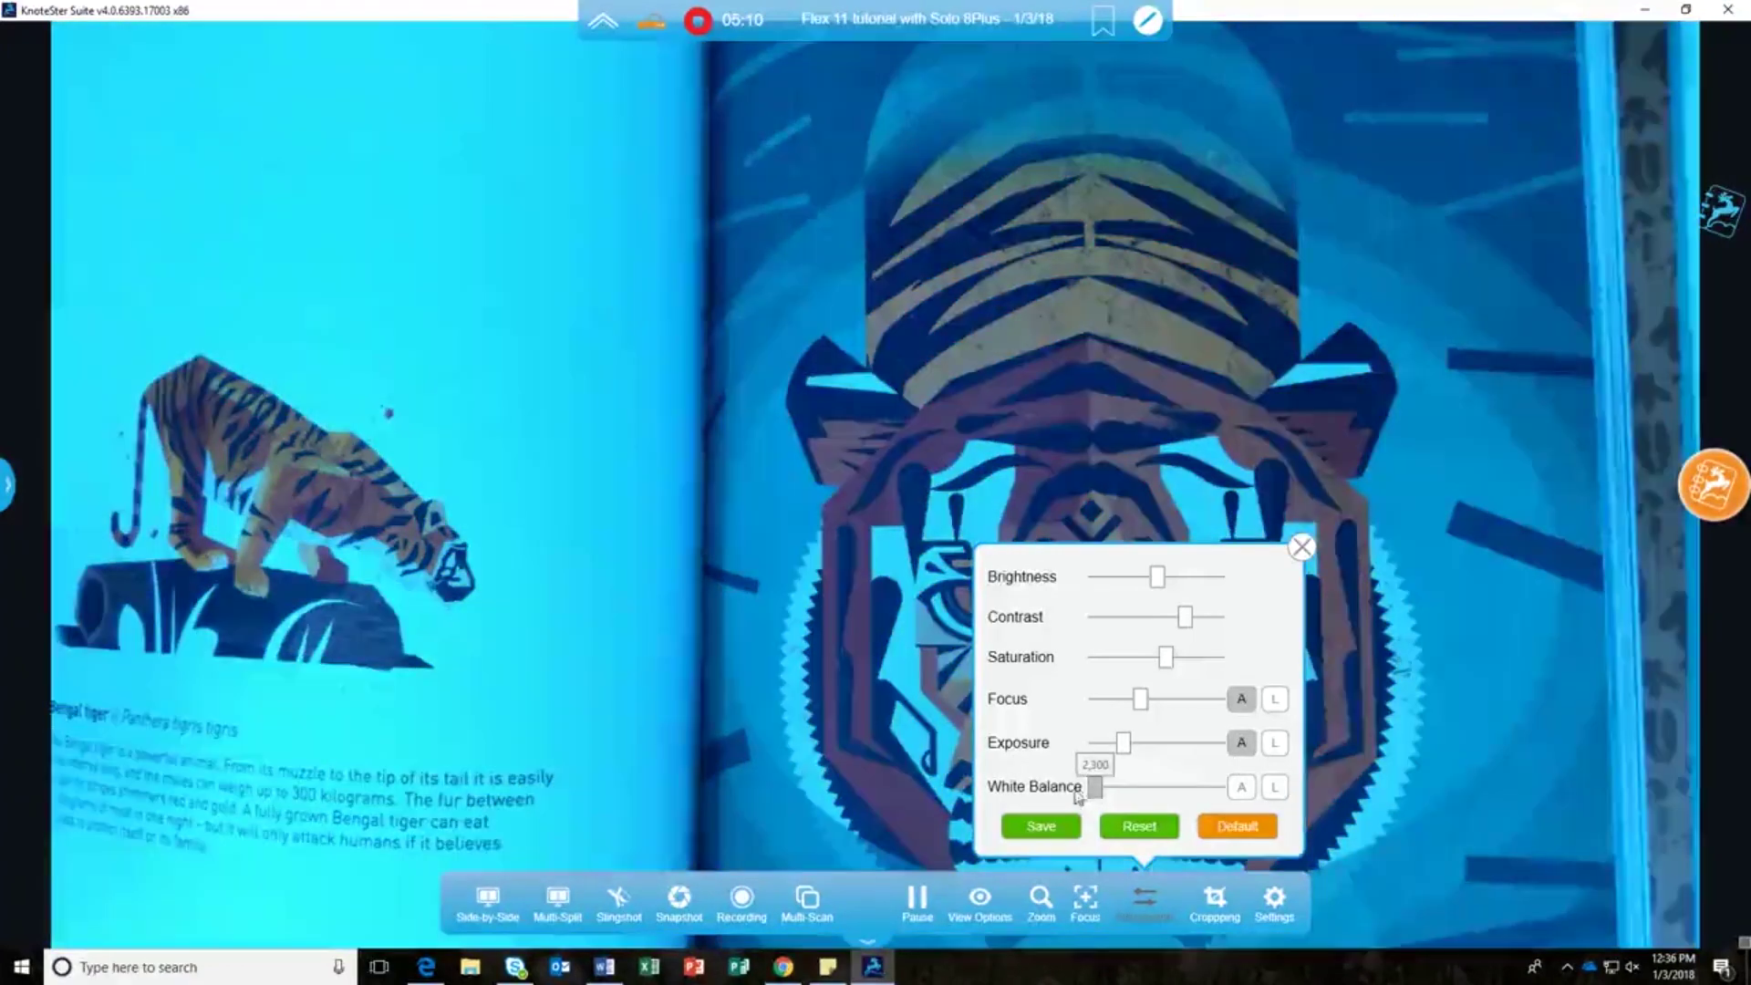